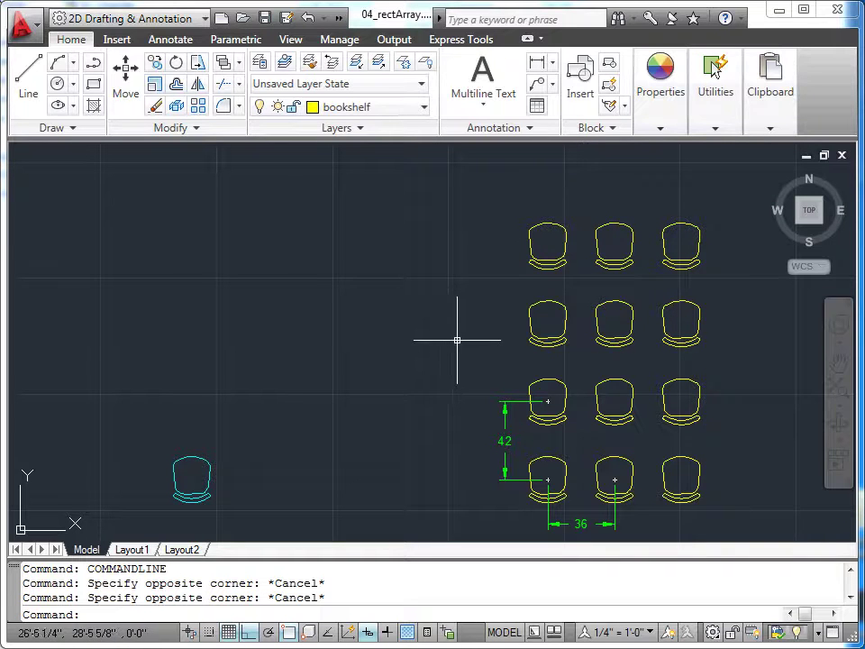
- Start the Array command from the Modify panel to array the chair
left_click(198, 107)
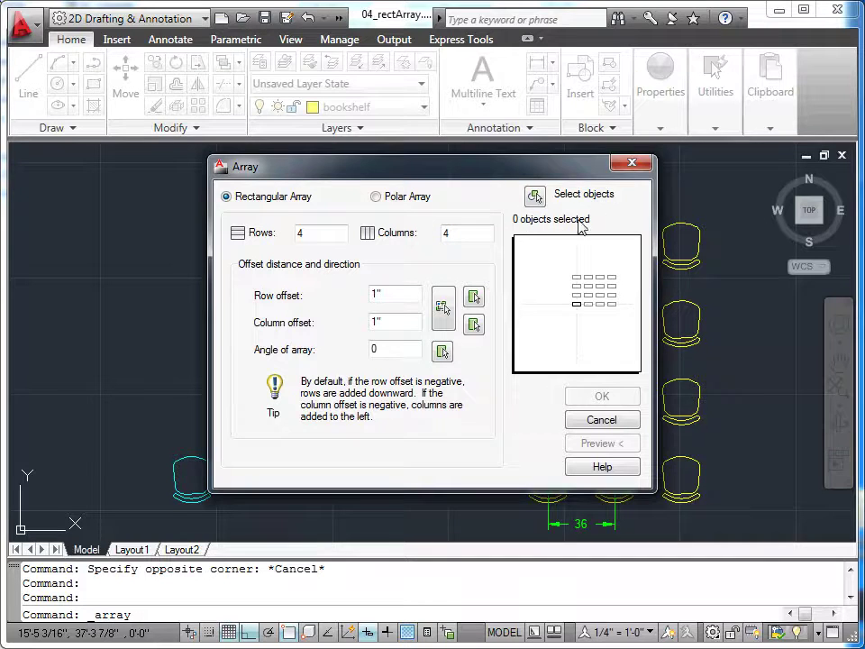
- Select the lone cyan chair as the array source and move the Array dialog aside
left_click(535, 200)
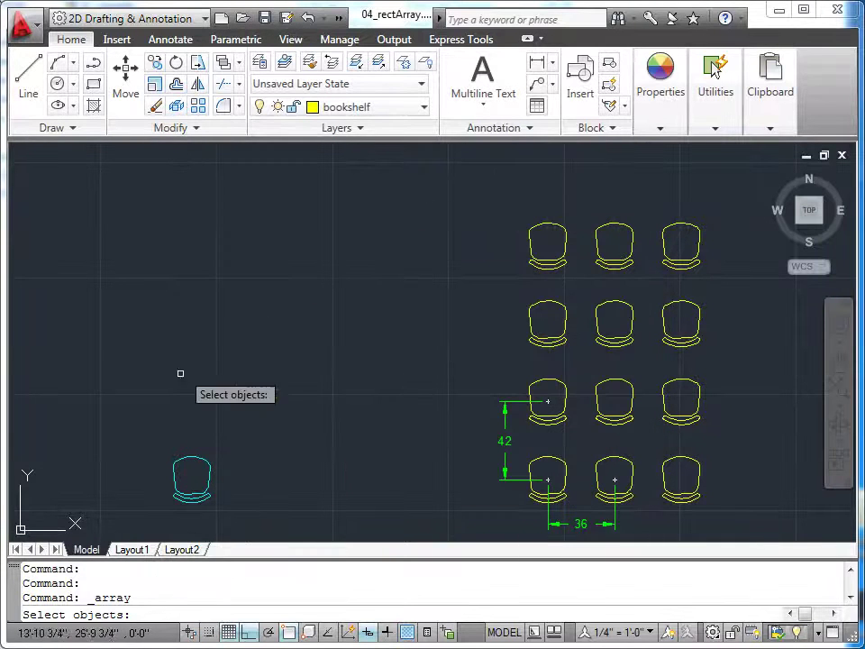
left_click(192, 461)
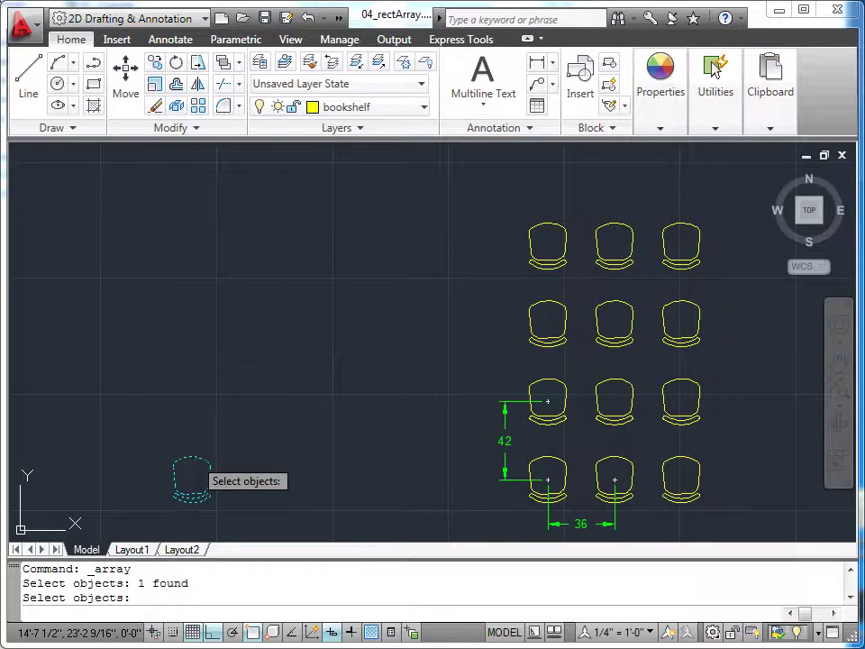
key("Return")
left_click_drag(494, 179, 309, 185)
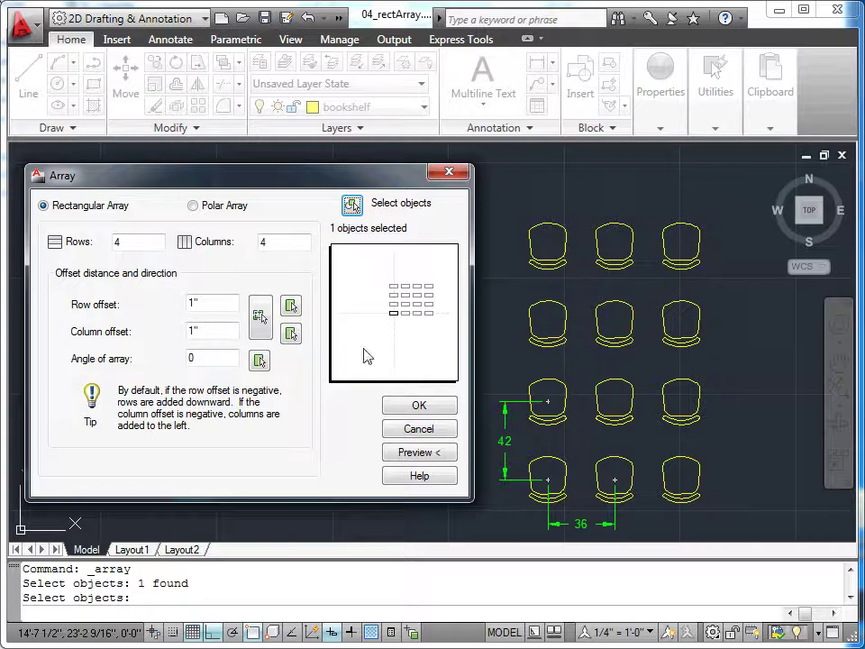
- Set the chair array to 3 columns, a 42-inch row offset and a 36-inch column offset
double_click(278, 243)
type("3")
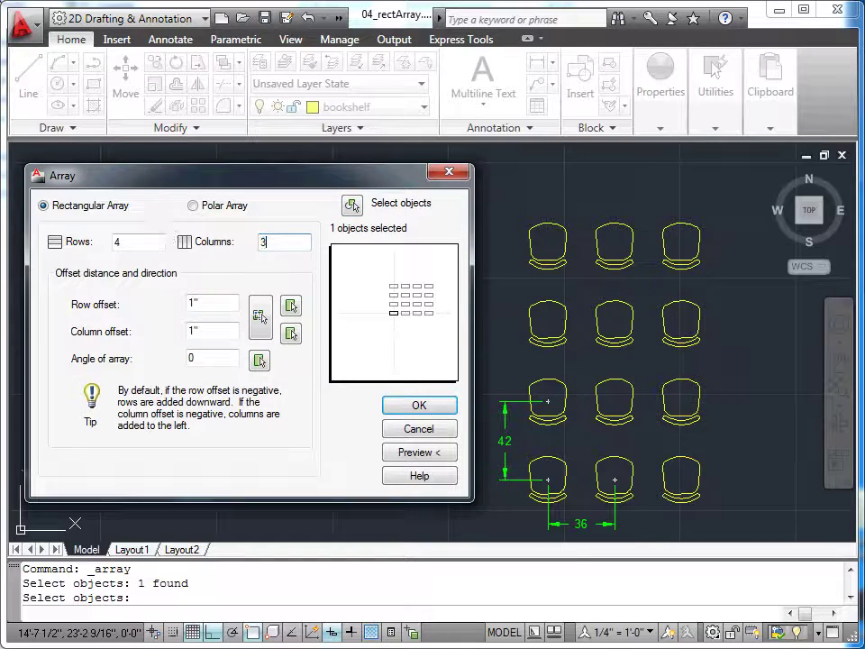
key("Tab")
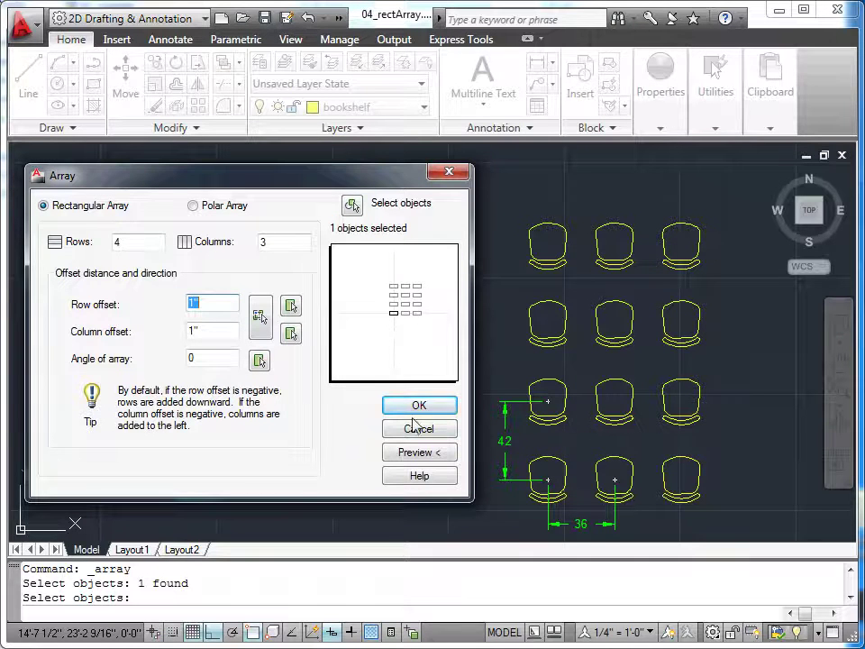
double_click(215, 305)
type("42")
left_click(258, 315)
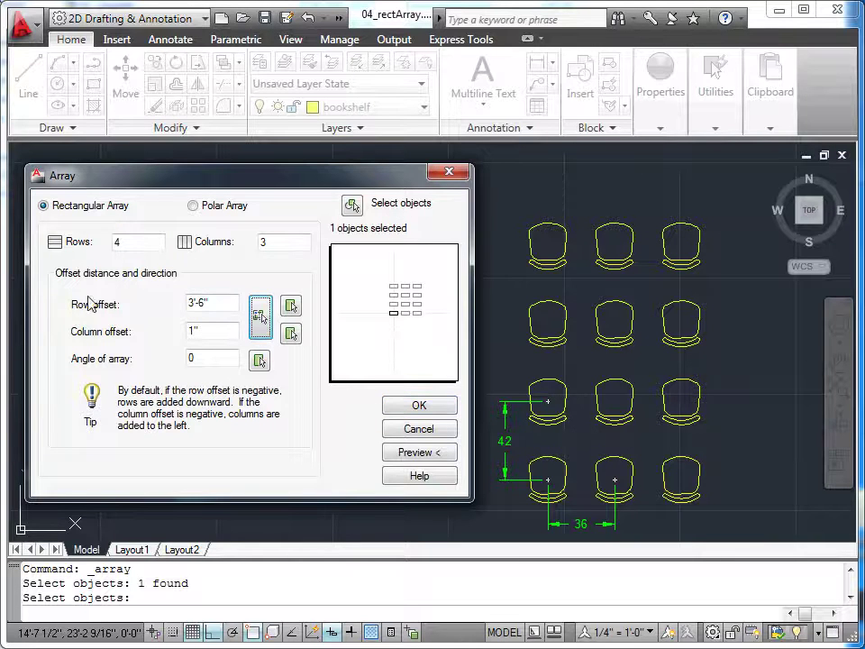
double_click(202, 331)
type("36")
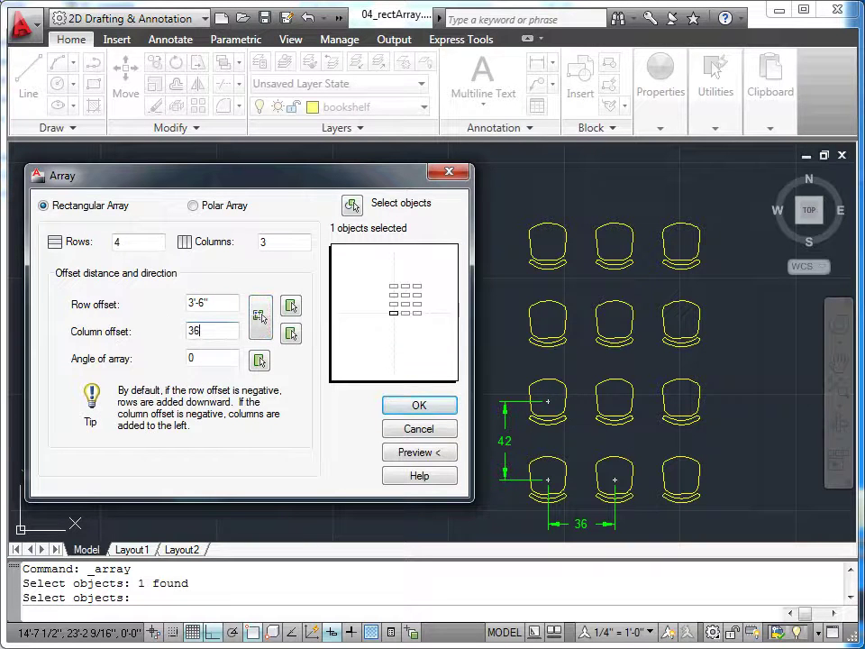
key("Tab")
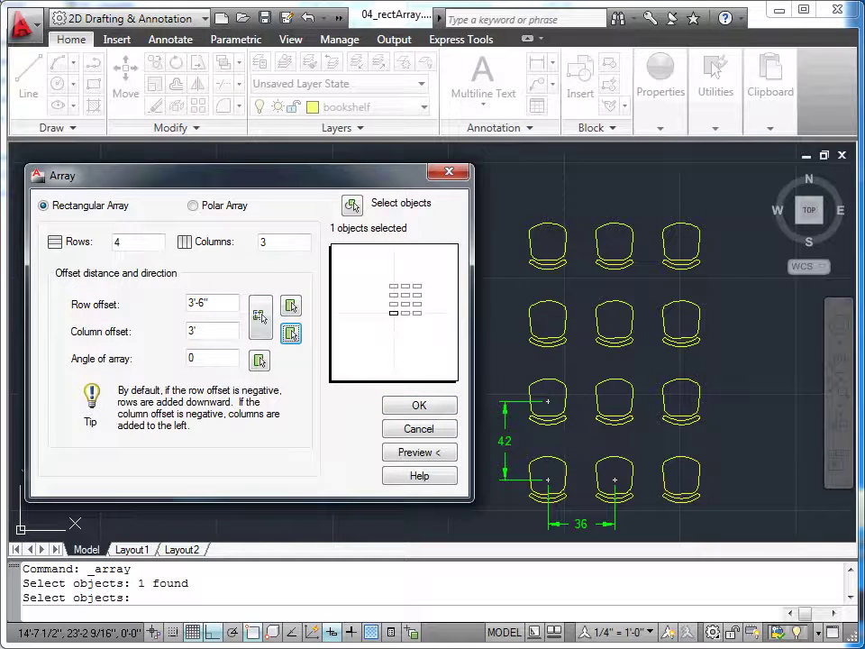
- Preview the cyan chair arrayed as a 4-by-3 grid in the drawing
left_click(418, 452)
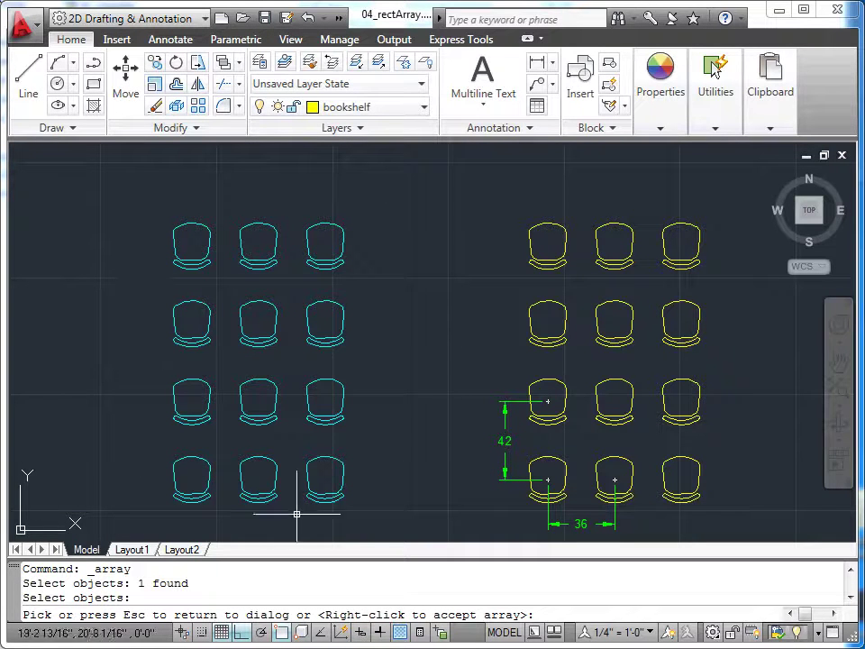
- Accept the chair array, then pan and zoom to the bookshelf's two side panels
right_click(413, 292)
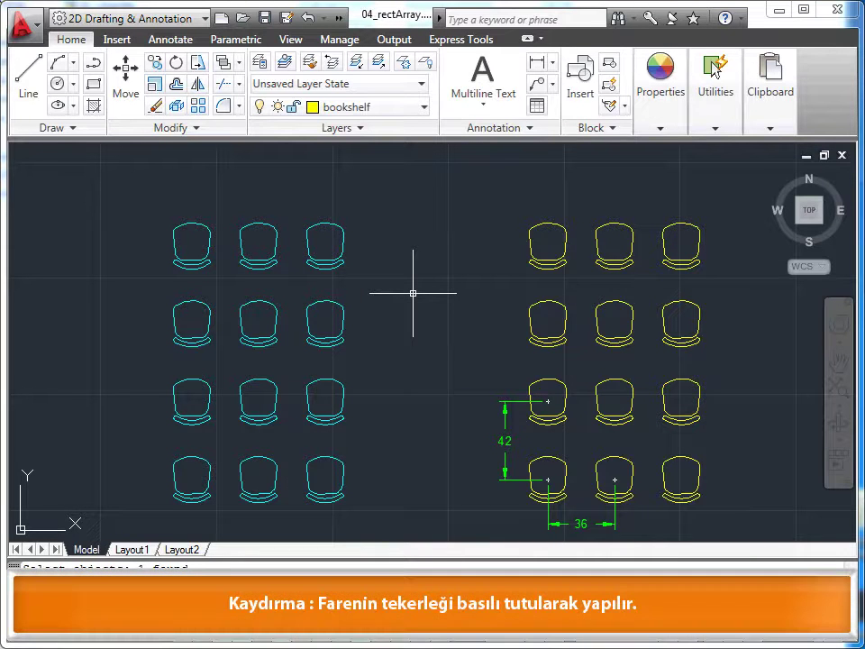
middle_click_drag(741, 340, 335, 319)
mouse_move(488, 314)
middle_mouse_down()
mouse_move(369, 319)
mouse_move(243, 300)
middle_mouse_up()
mouse_move(334, 340)
middle_mouse_down()
mouse_move(205, 278)
mouse_move(211, 300)
middle_mouse_up()
scroll(417, 331, "up", 2)
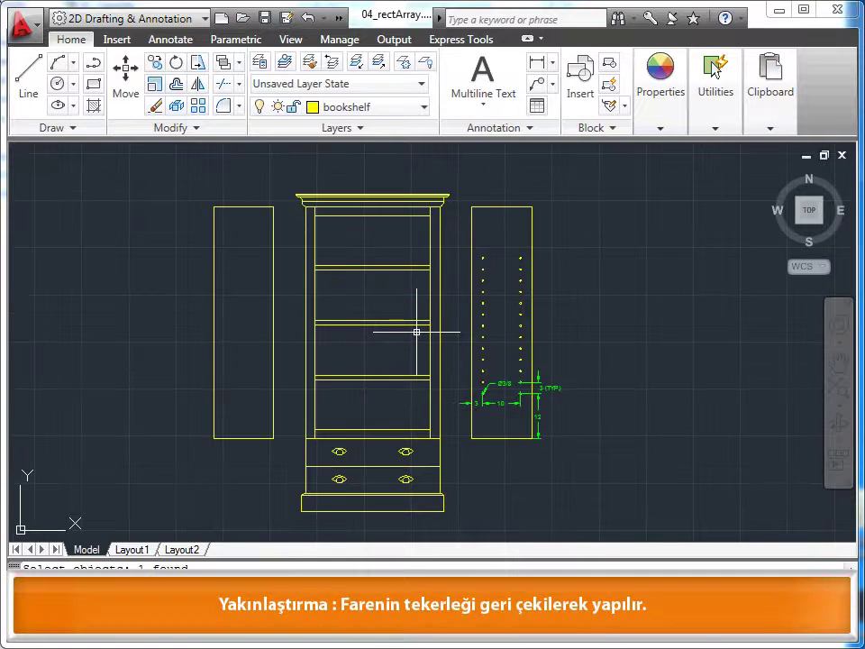
scroll(416, 331, "up", 1)
middle_click_drag(468, 305, 491, 323)
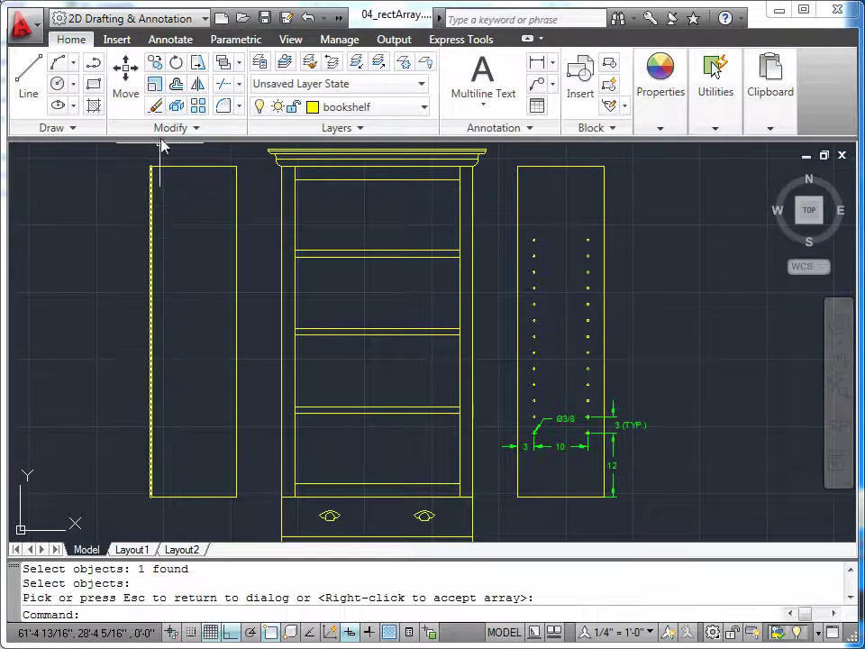
- Offset the left panel's left edge 3 inches inward as a vertical guide line
left_click(175, 85)
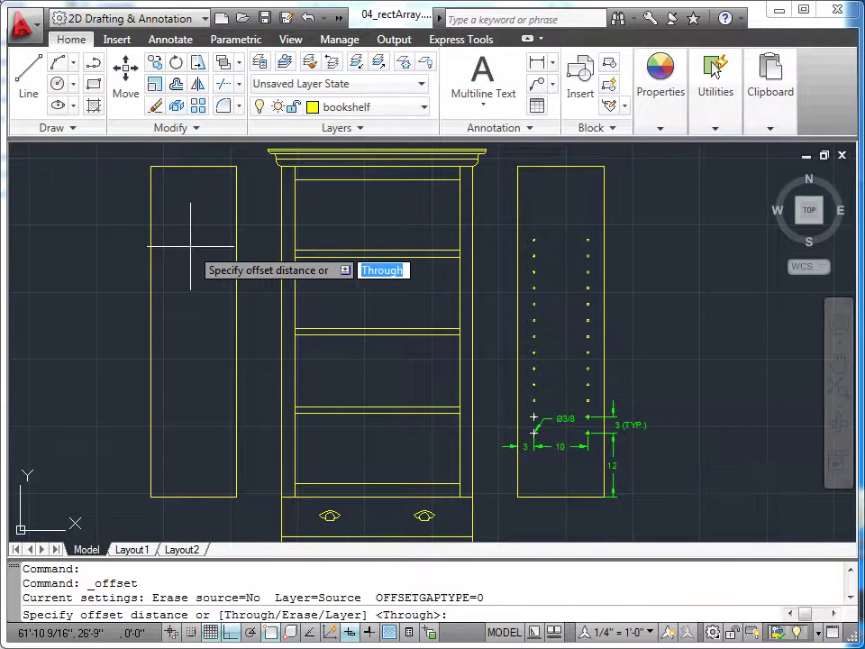
type("3")
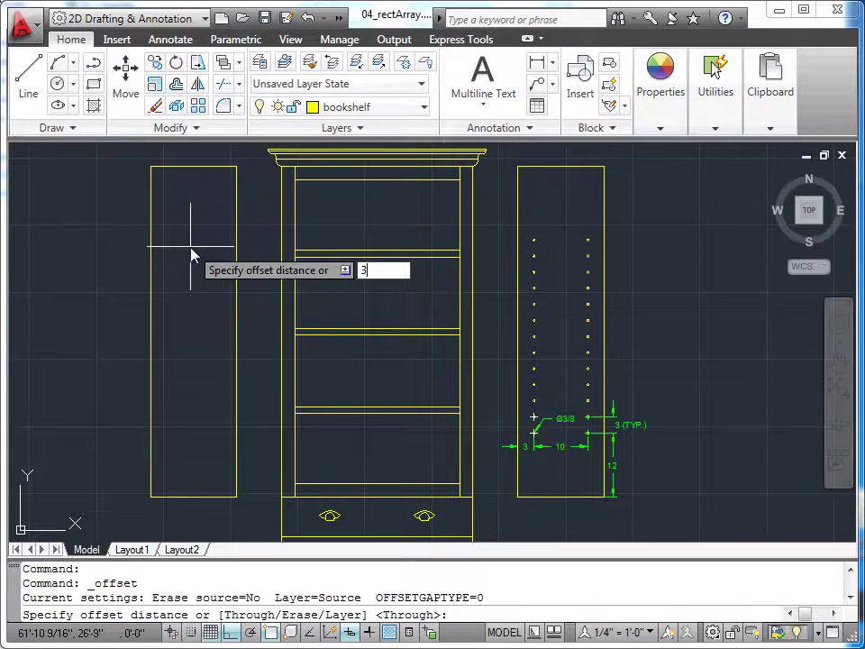
key("Return")
left_click(151, 245)
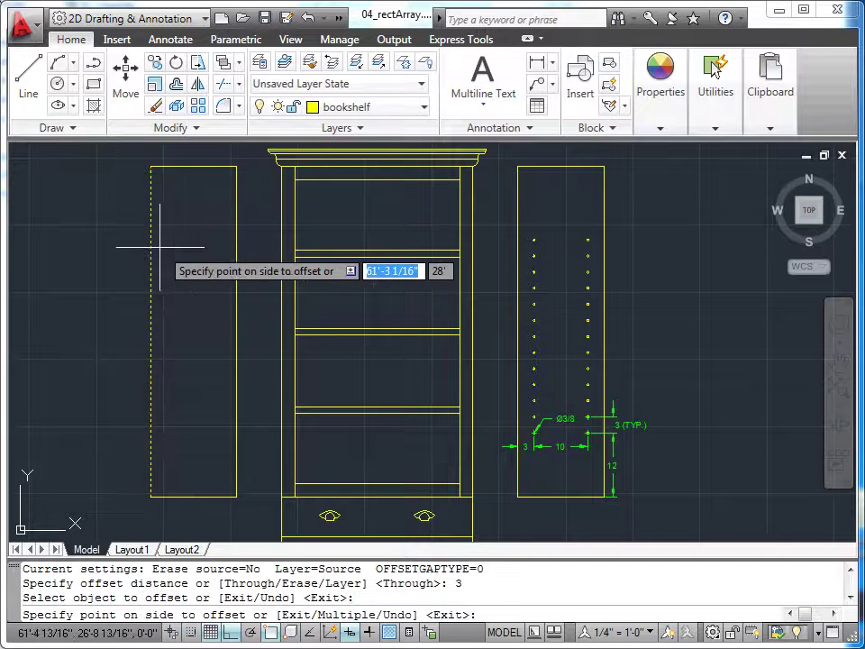
left_click(185, 247)
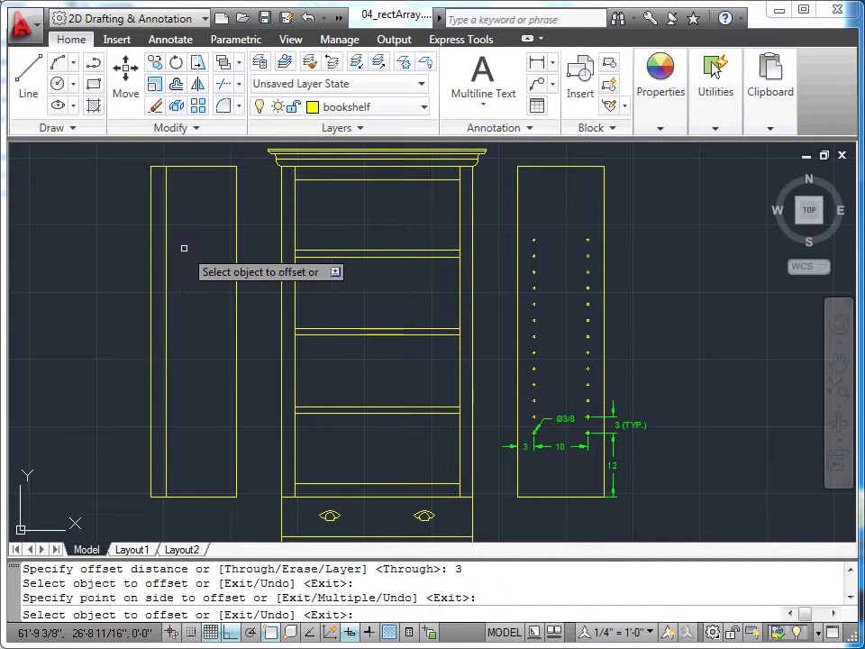
key("Escape")
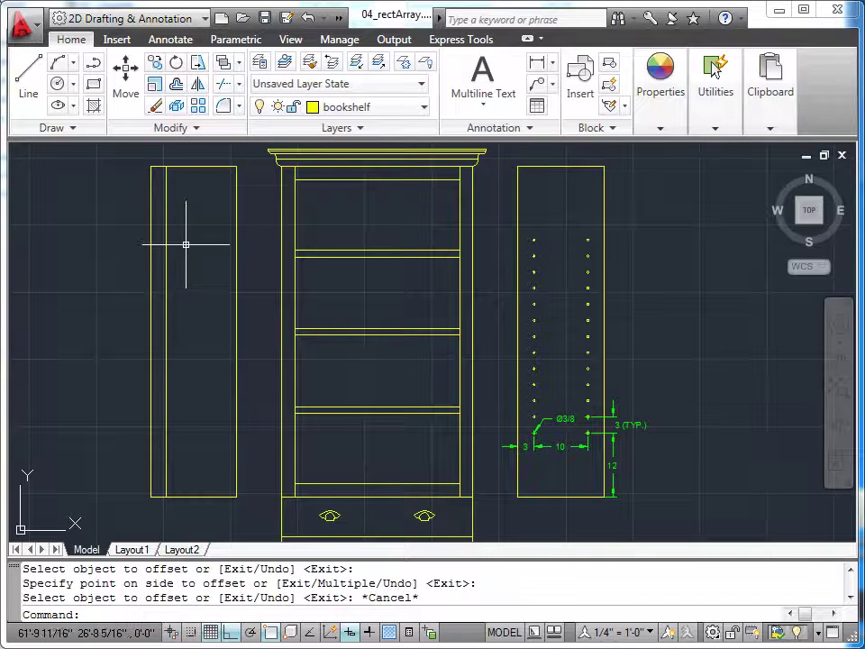
- Offset the left panel's bottom edge 12 inches upward as a horizontal guide line
left_click(177, 86)
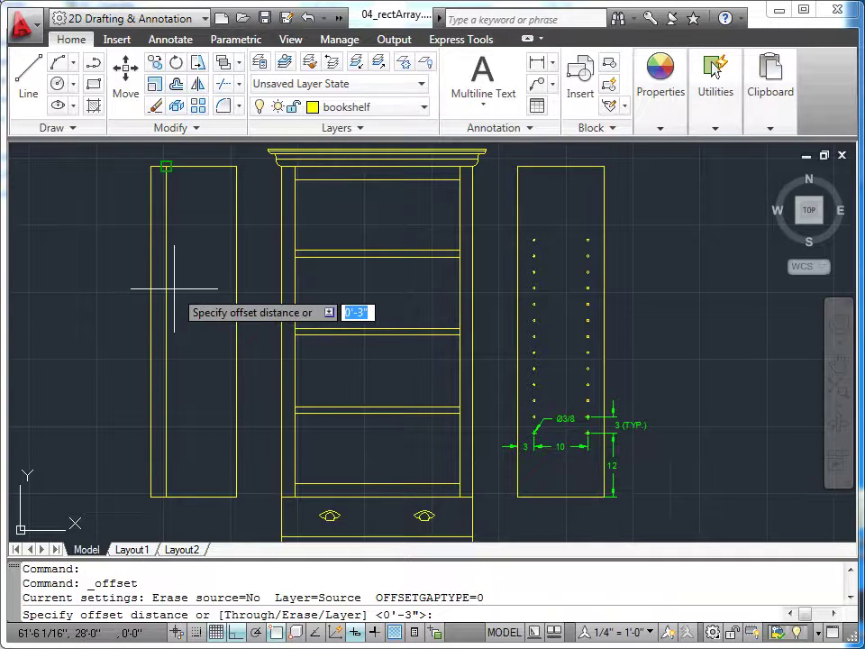
type("12")
key("Return")
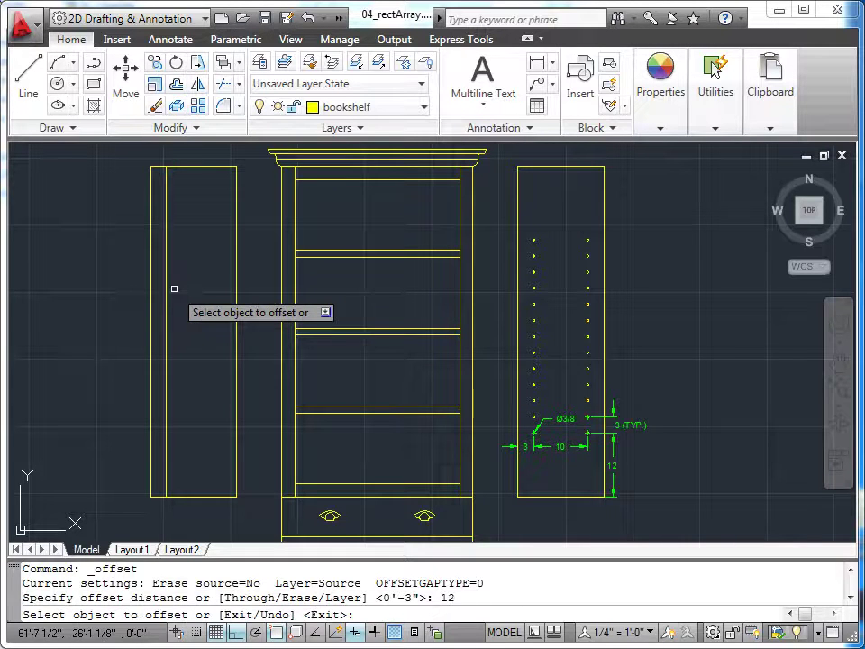
left_click(191, 495)
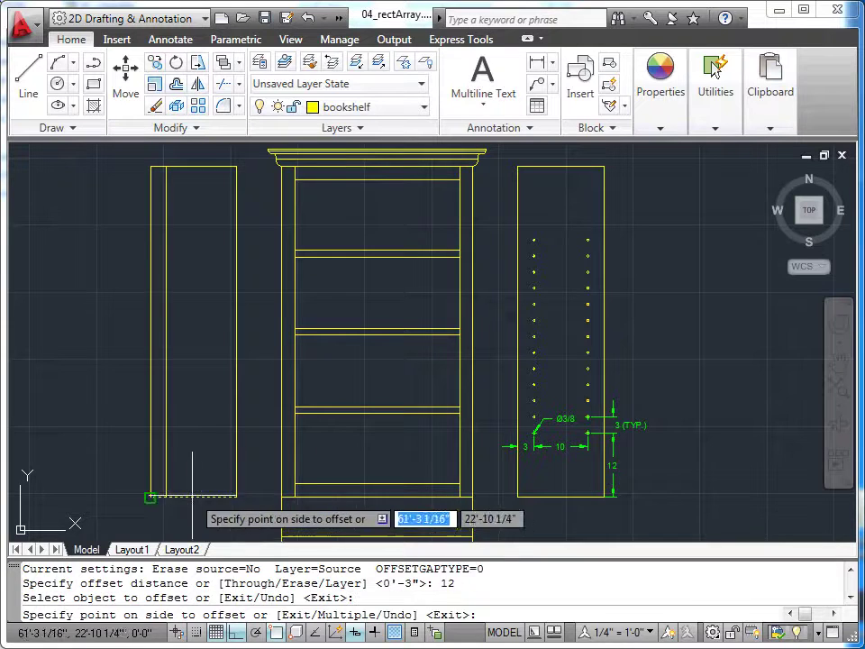
left_click(200, 433)
key("Escape")
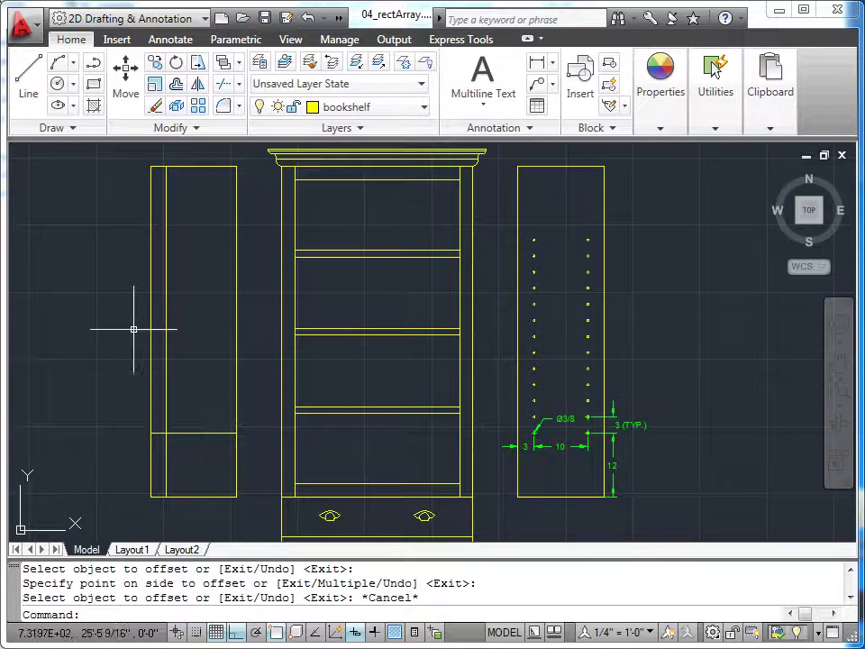
- Draw a 3/8-inch diameter circle centred on the guide lines' intersection
left_click(57, 84)
right_click(100, 228, "shift")
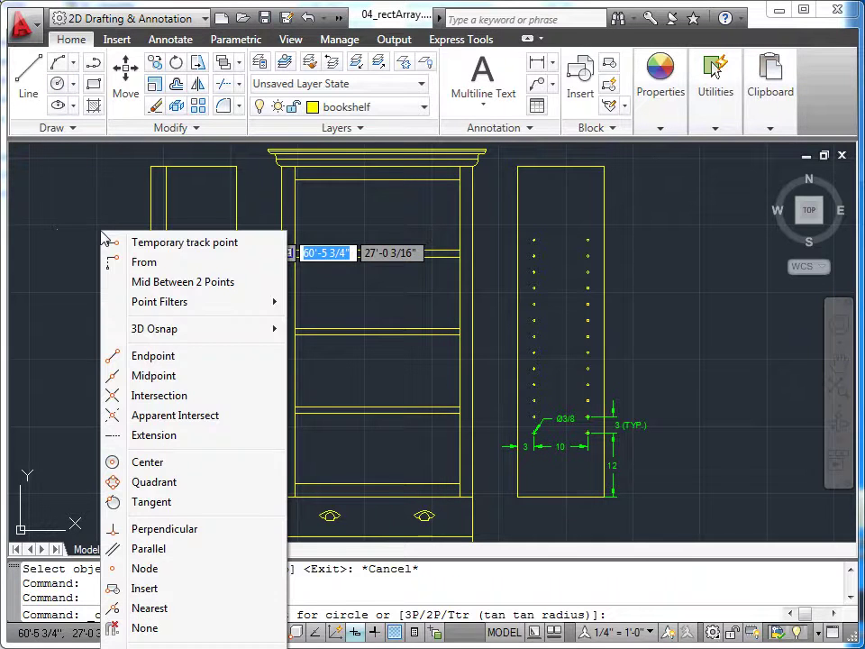
left_click(168, 396)
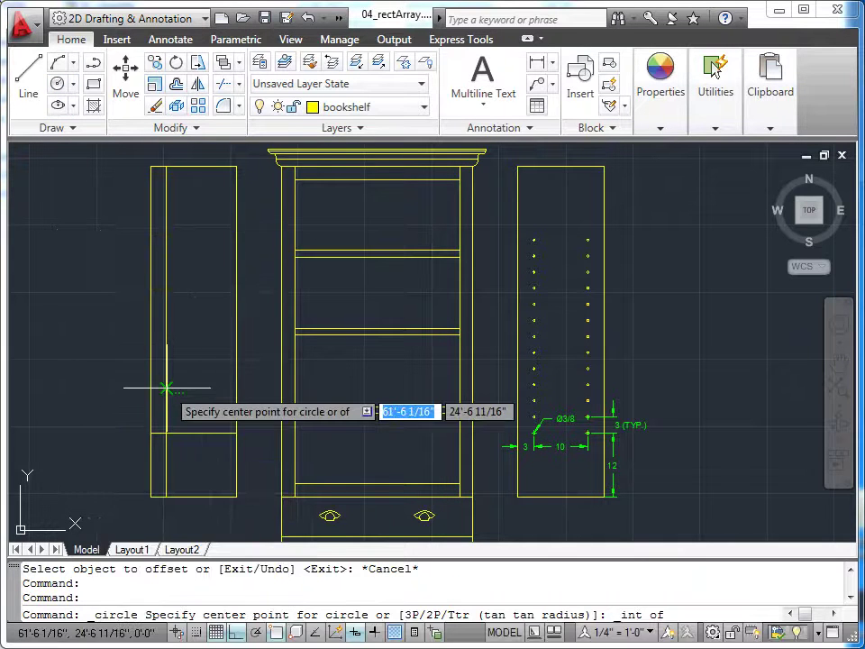
left_click(165, 433)
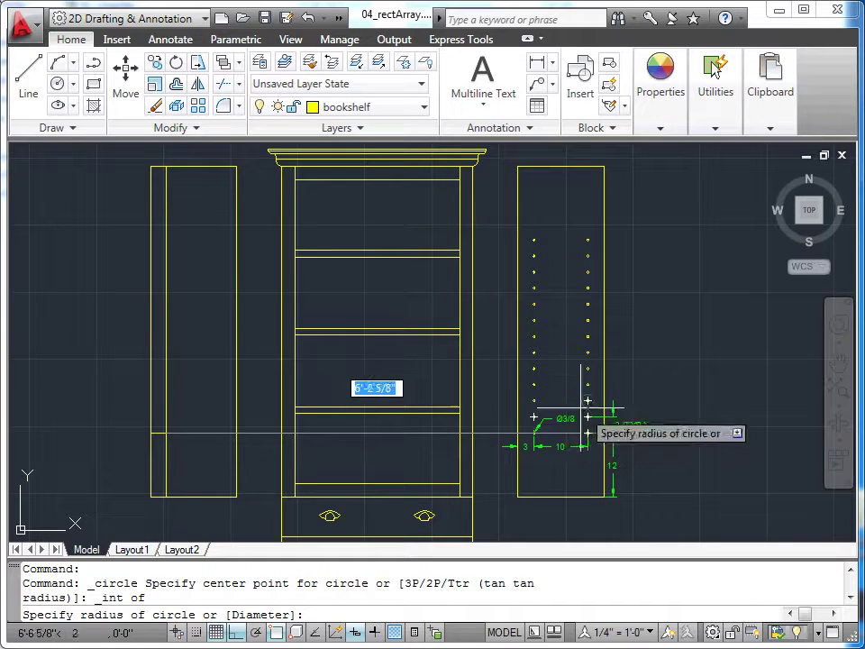
right_click(213, 386)
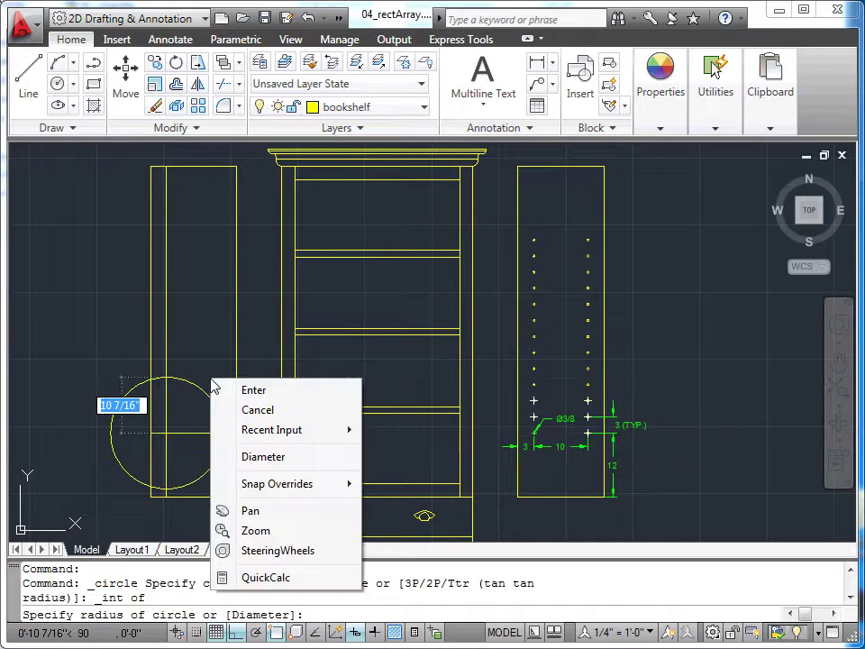
left_click(265, 456)
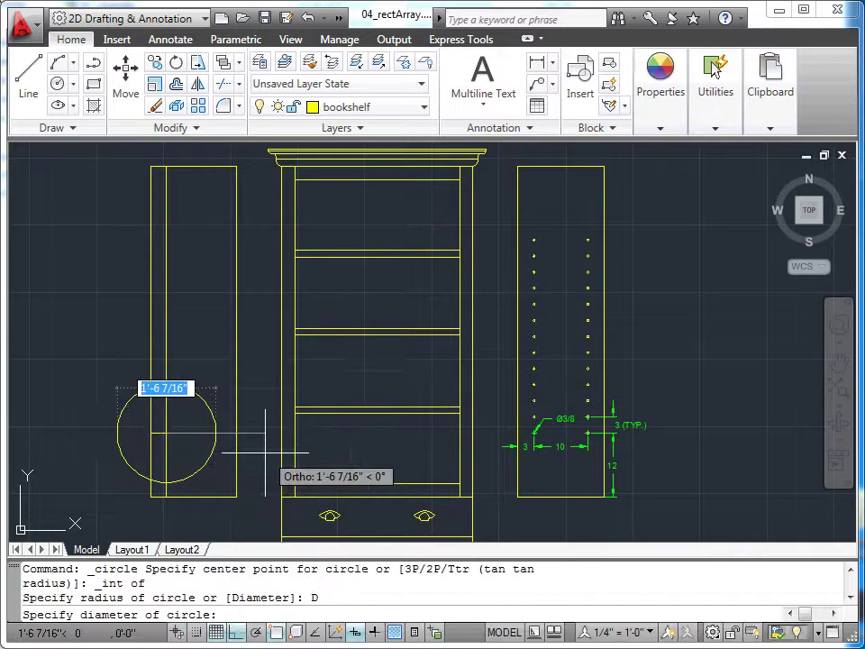
type("3")
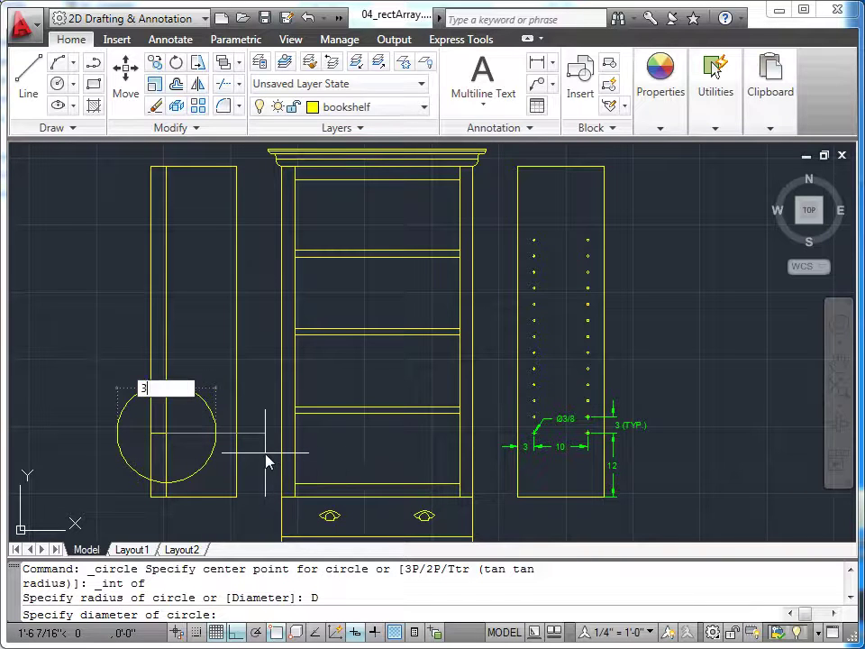
type("/8")
key("Return")
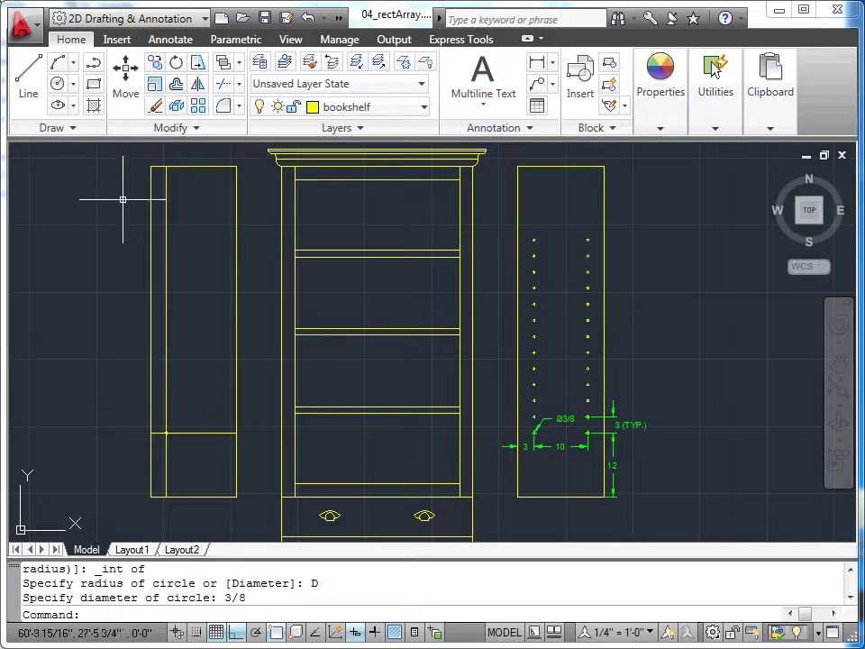
- Erase the vertical and horizontal construction lines from the left panel
left_click(155, 106)
left_click(166, 232)
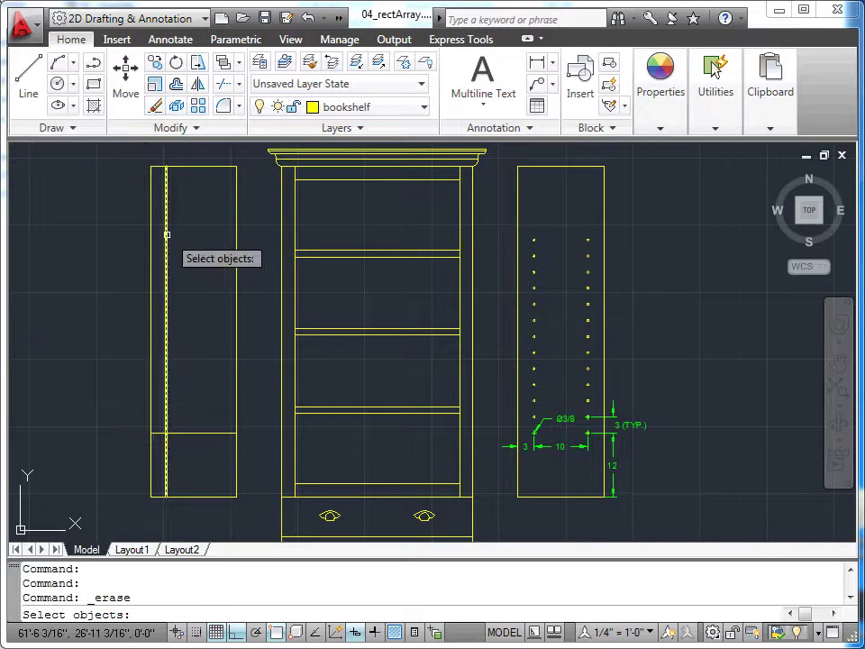
left_click(202, 432)
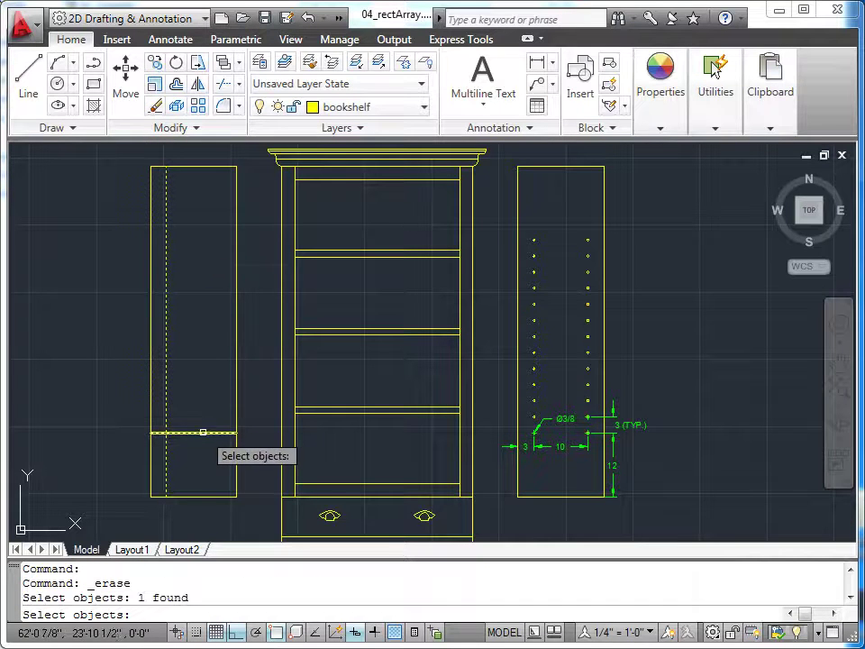
key("Return")
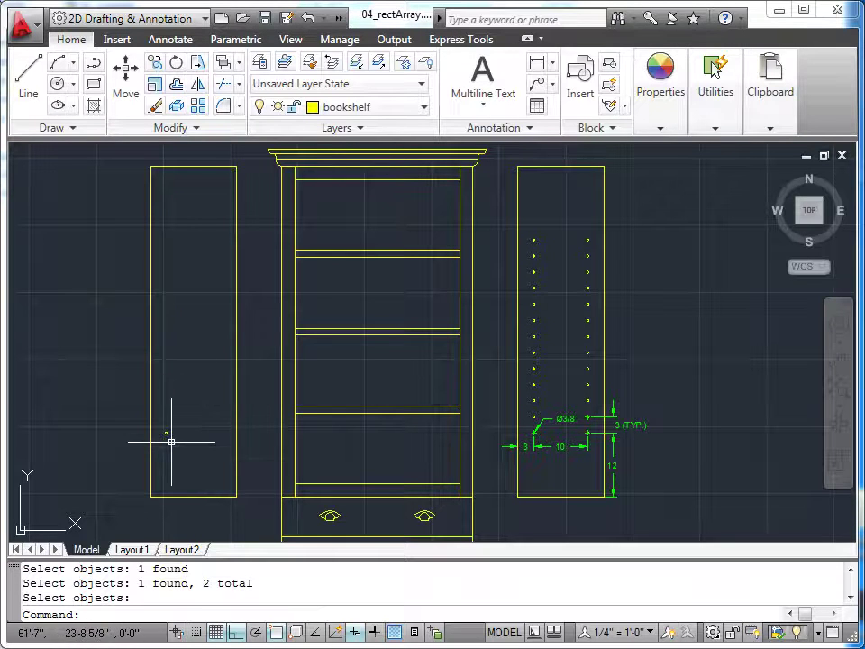
left_click(201, 105)
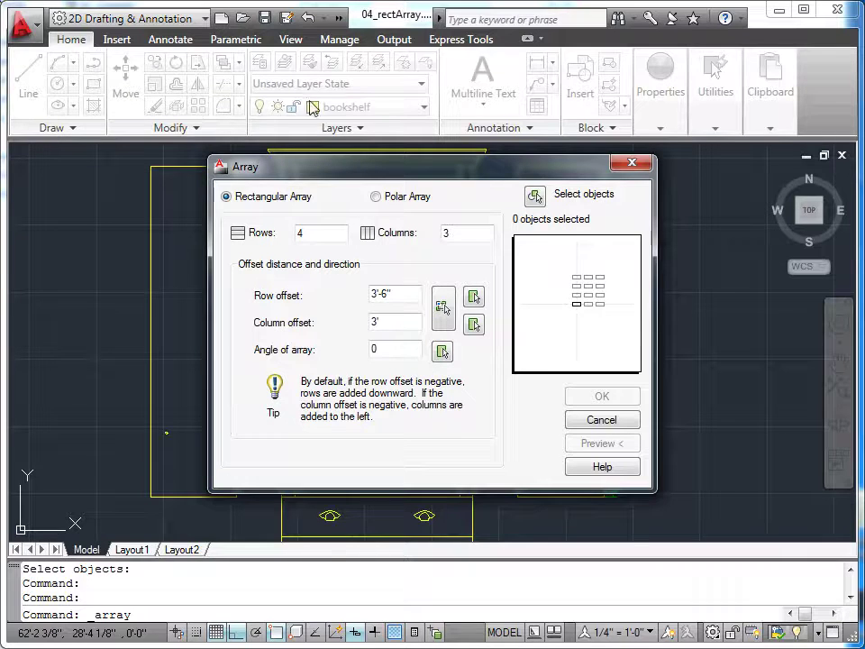
- Select the small hole circle as the array source and move the Array dialog aside
left_click(535, 199)
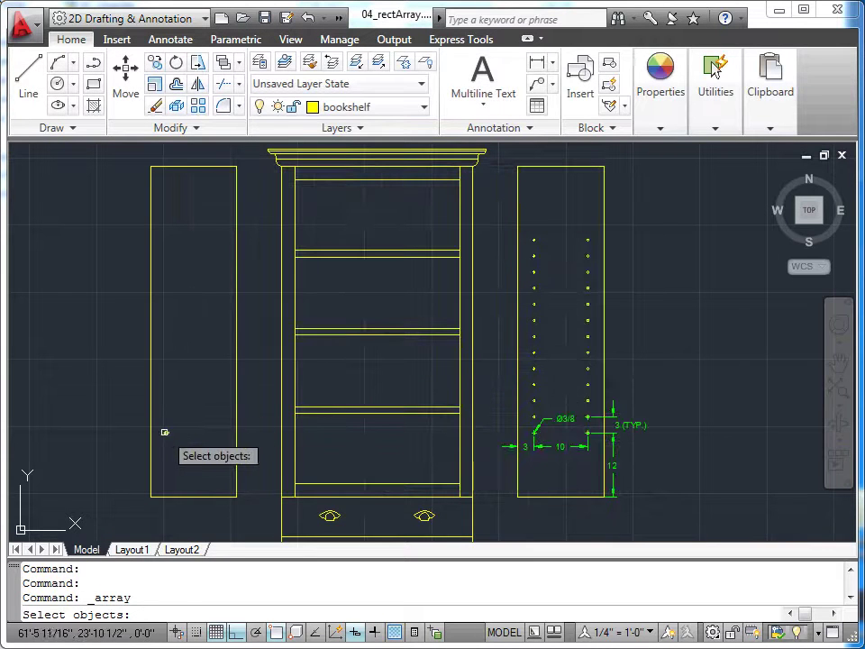
left_click(164, 431)
key("Return")
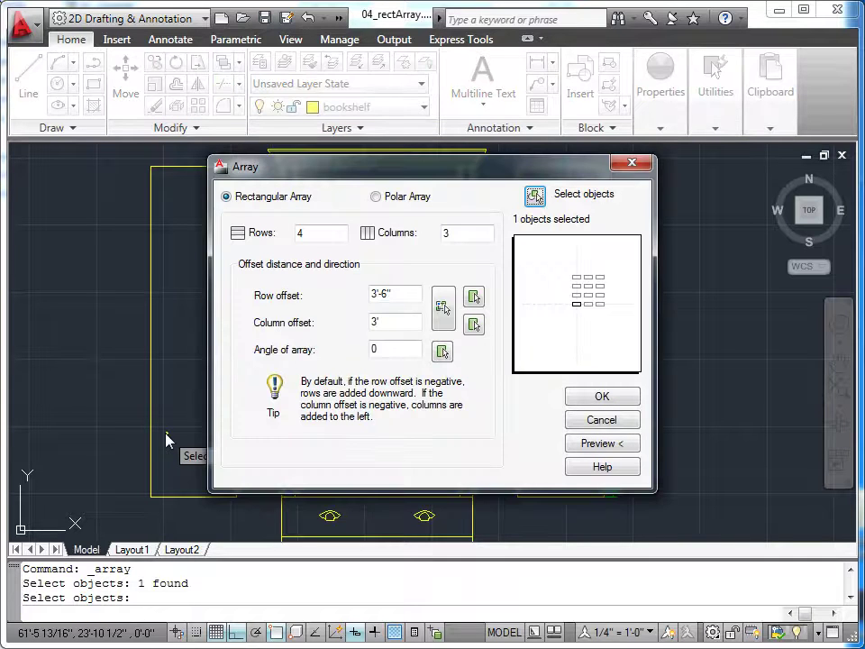
mouse_move(360, 185)
left_mouse_down()
mouse_move(440, 201)
mouse_move(300, 203)
mouse_move(203, 192)
left_mouse_up()
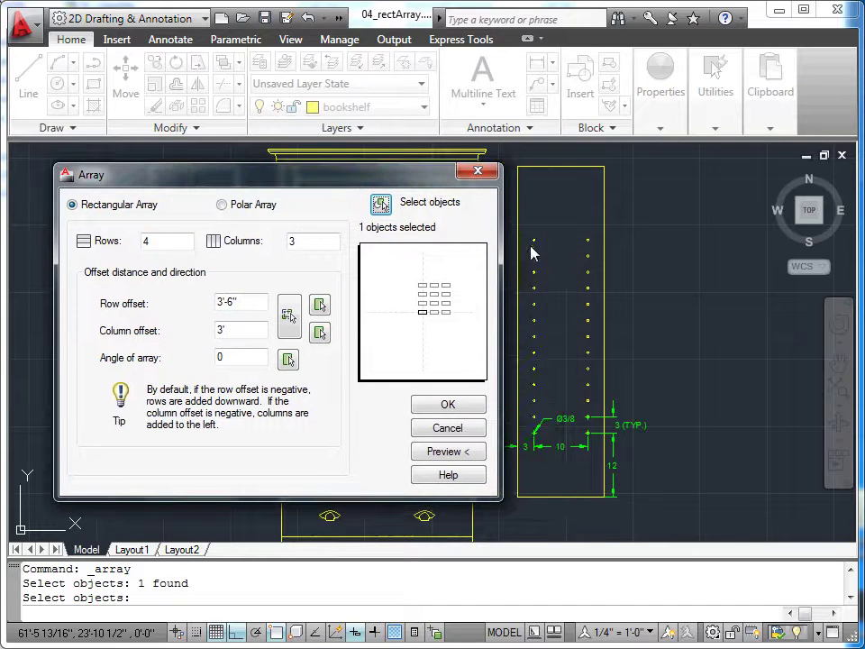
- Set 13 rows, 2 columns, 3-inch row spacing and 10 column spacing, then preview the hole array
double_click(161, 241)
type("13")
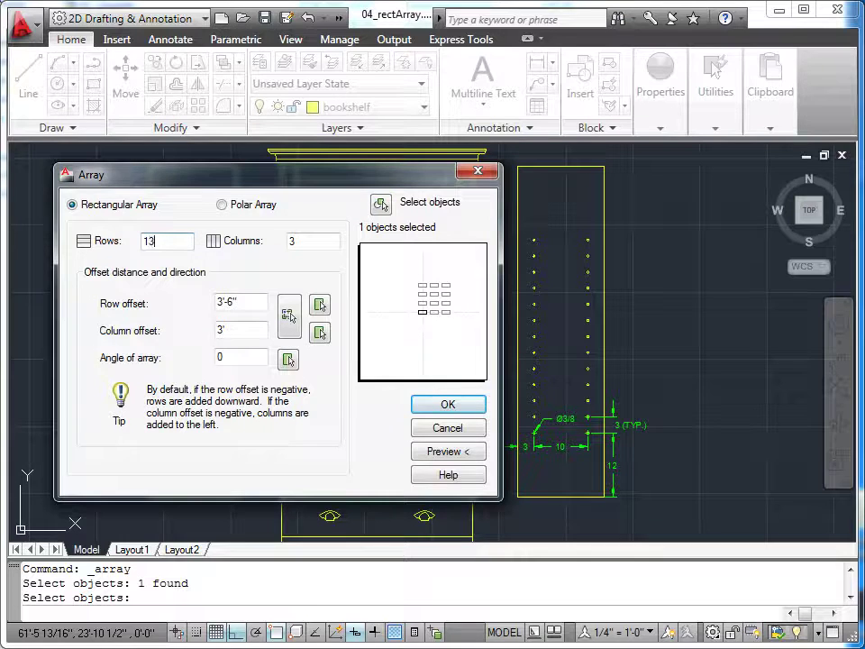
key("Tab")
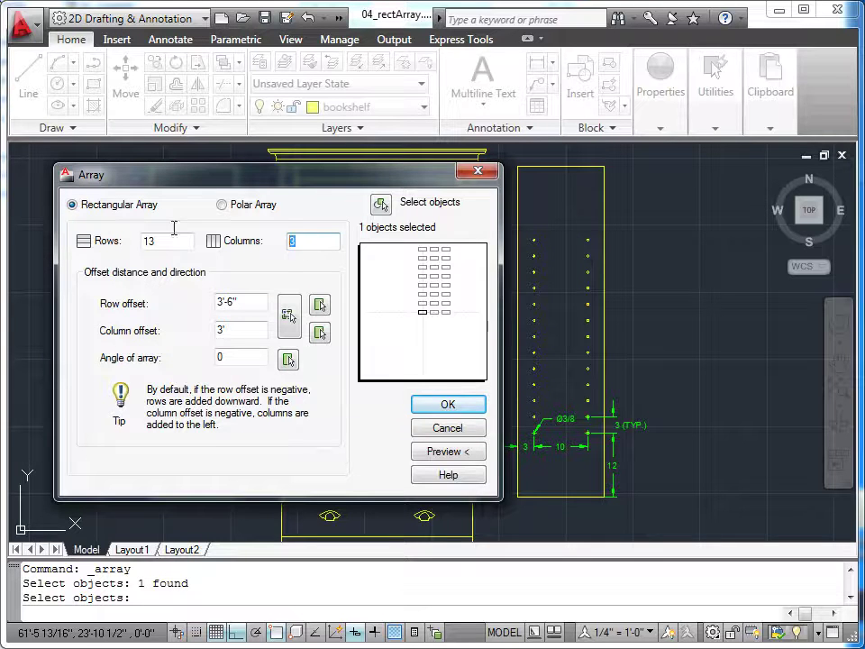
type("2")
key("Tab")
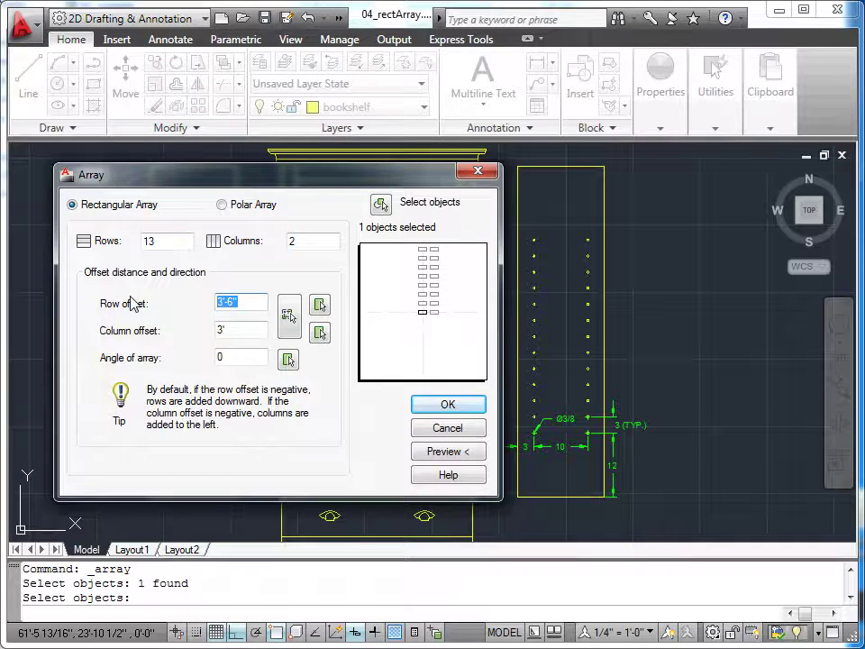
type("3")
key("Tab")
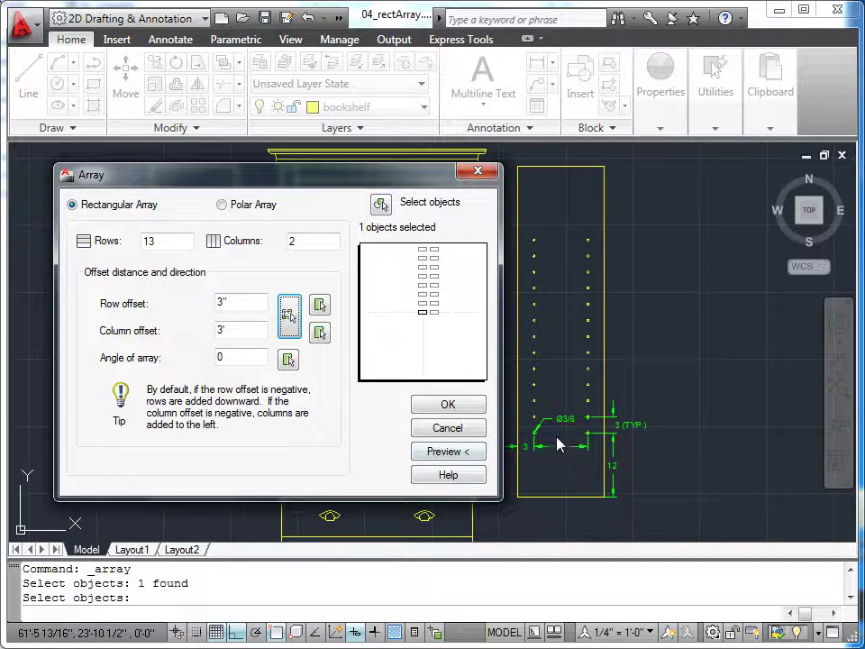
key("Tab")
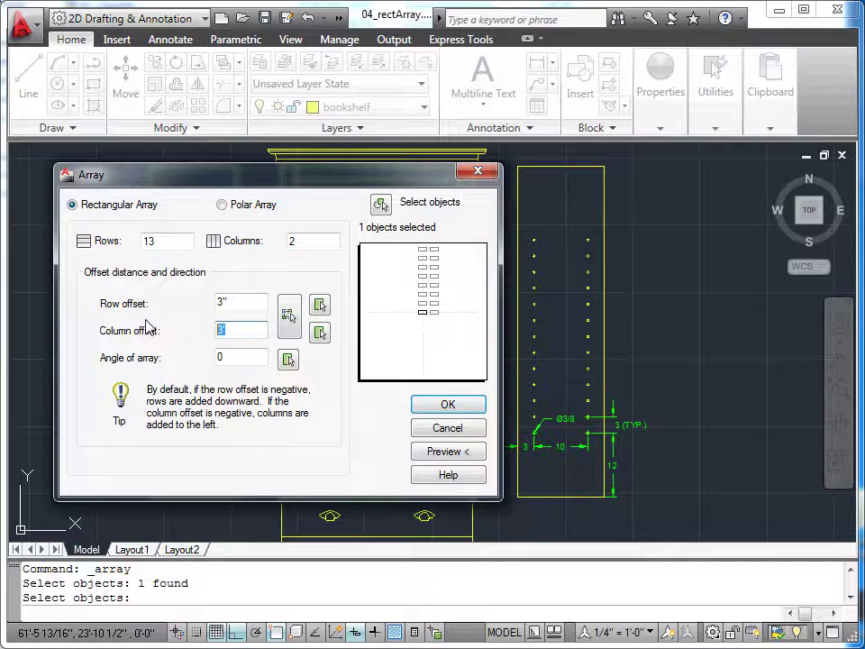
type("10")
left_click(448, 450)
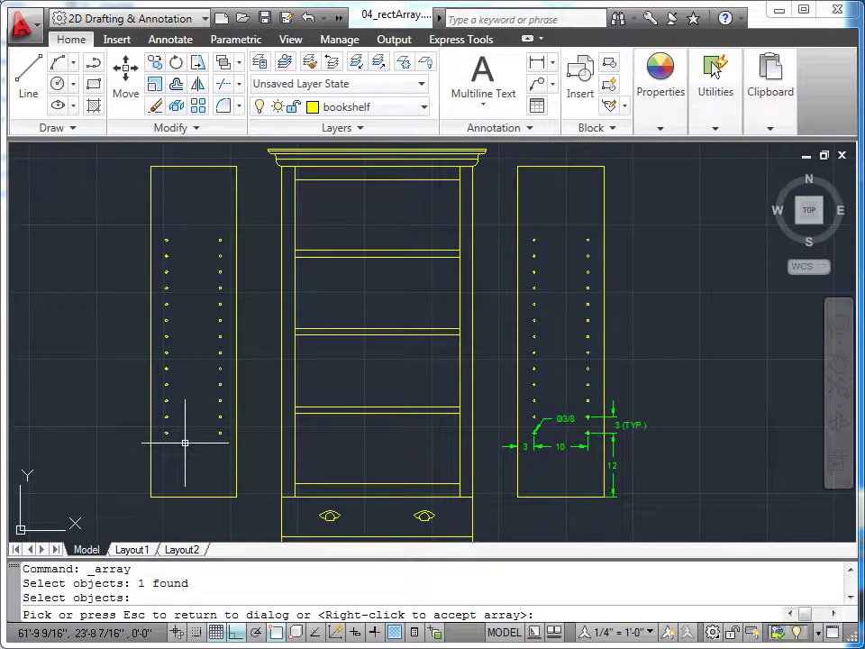
- Cancel the hole array preview to return to the Array dialog
key("Escape")
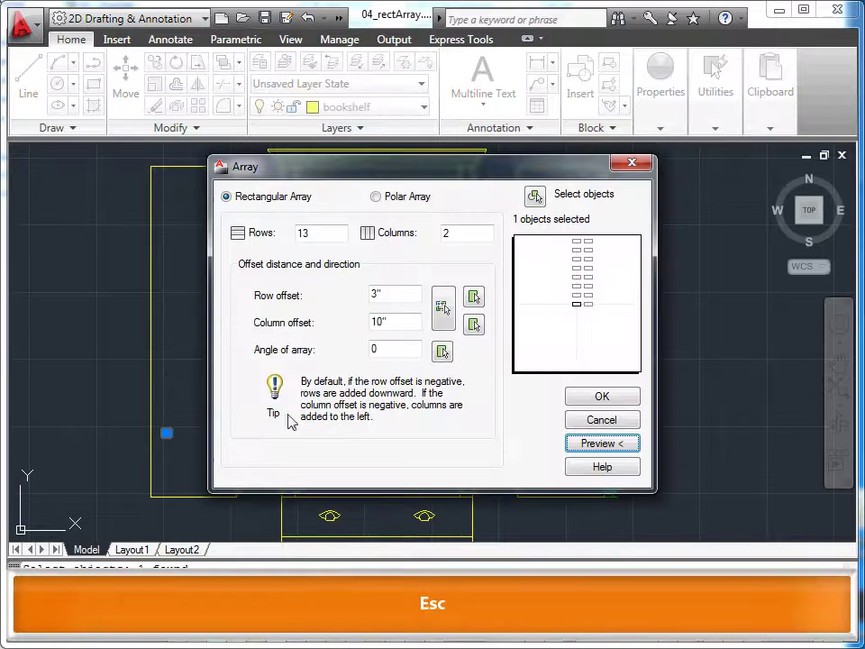
- Preview the hole array with a 2" row offset, then reset the row offset to 3"
double_click(385, 295)
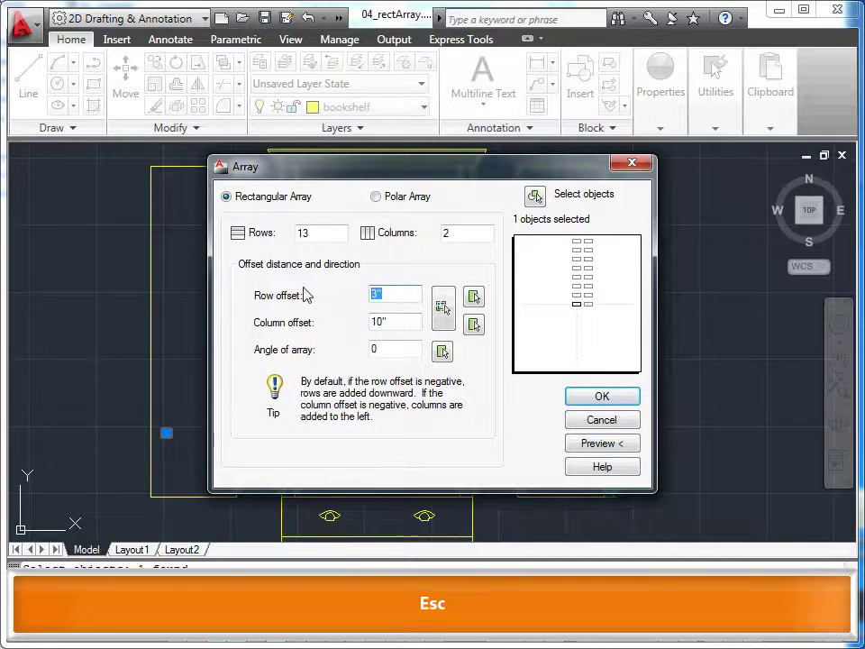
type("2")
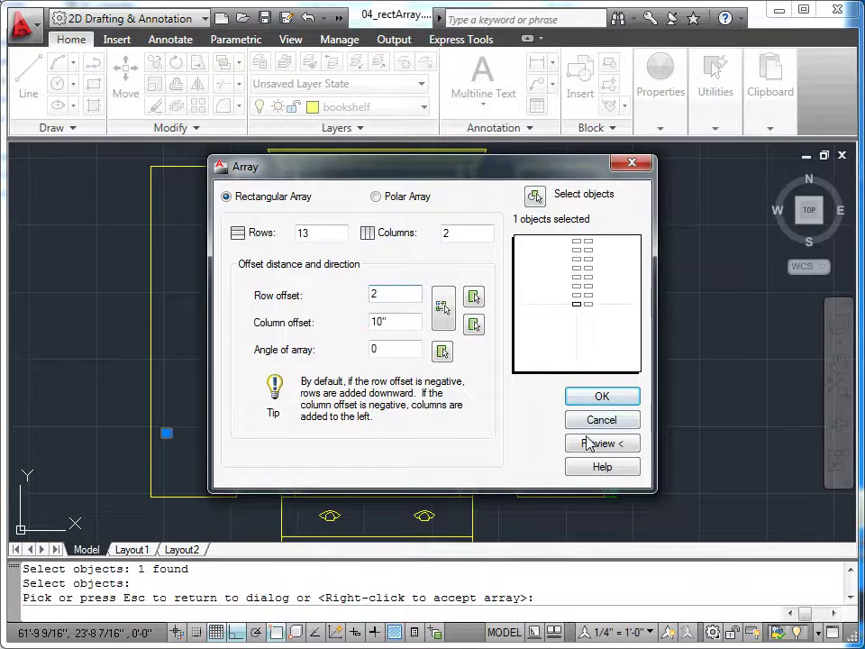
left_click(586, 439)
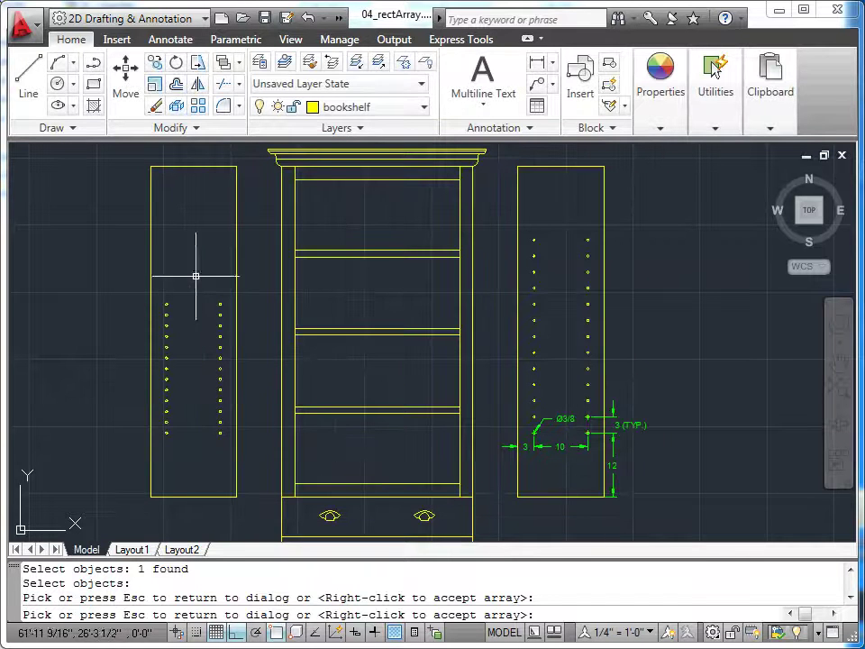
left_click(247, 339)
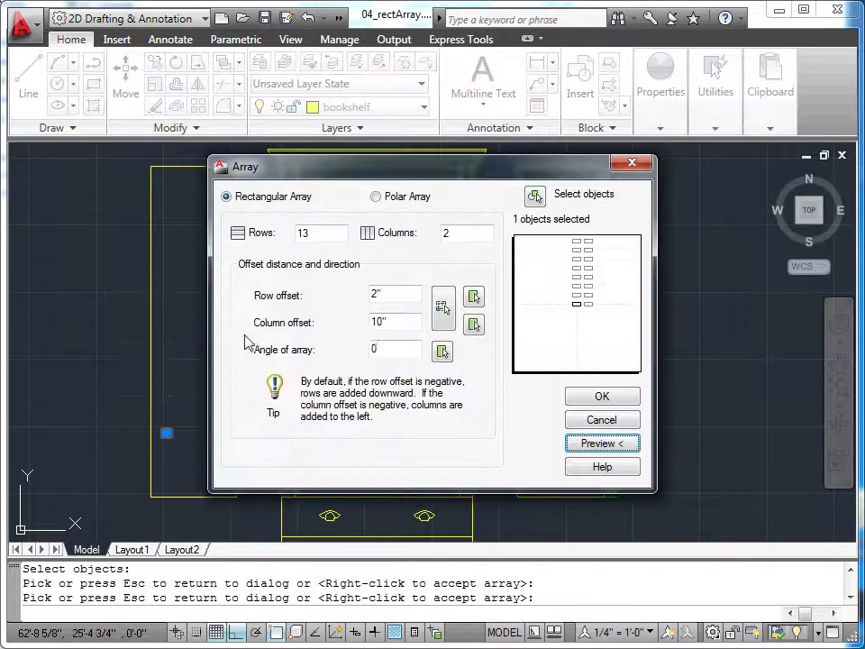
double_click(386, 295)
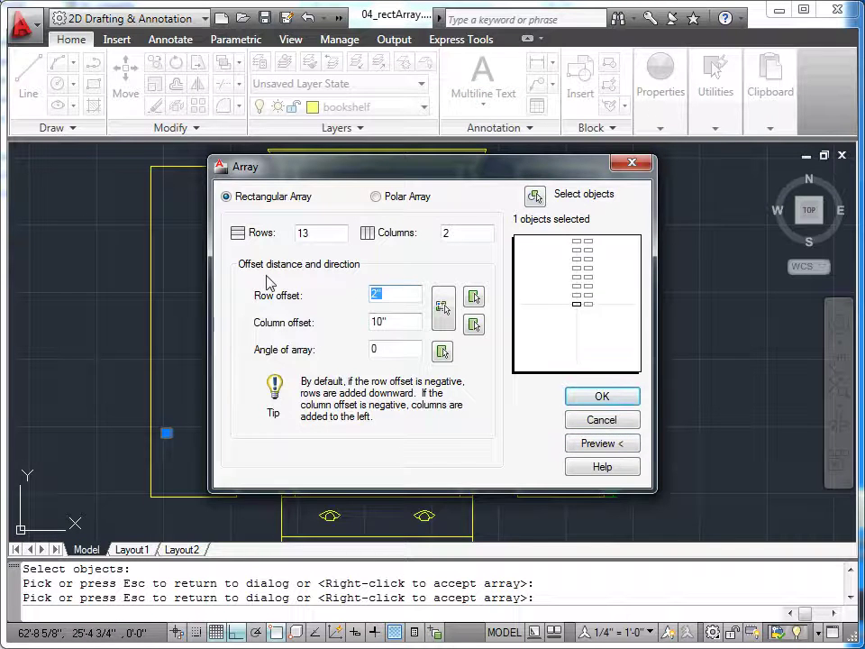
type("3")
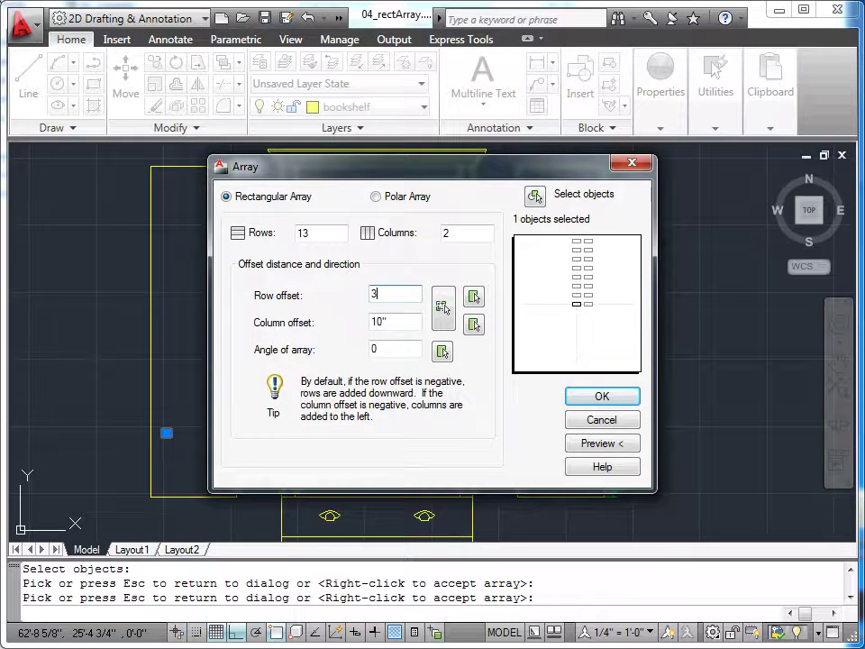
left_click(602, 396)
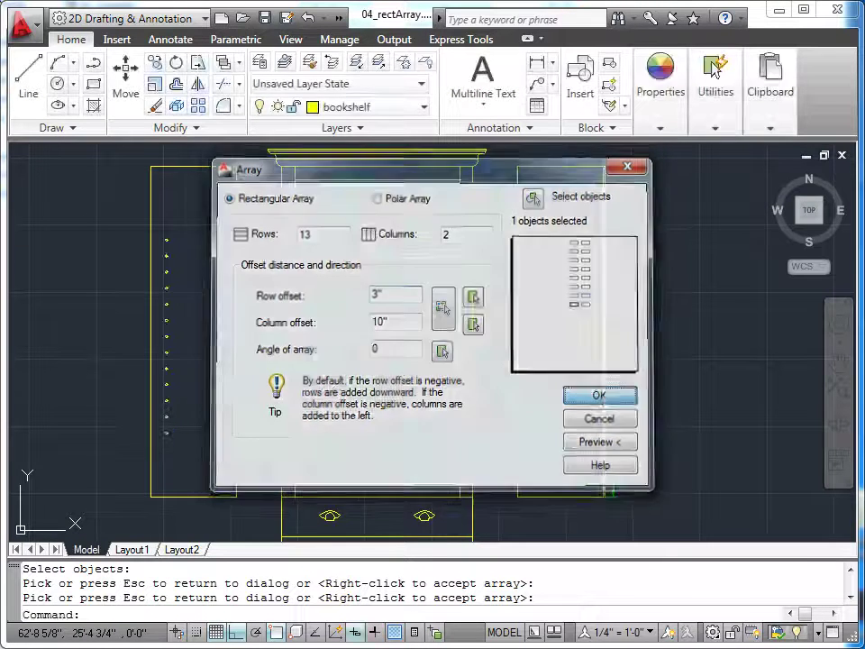